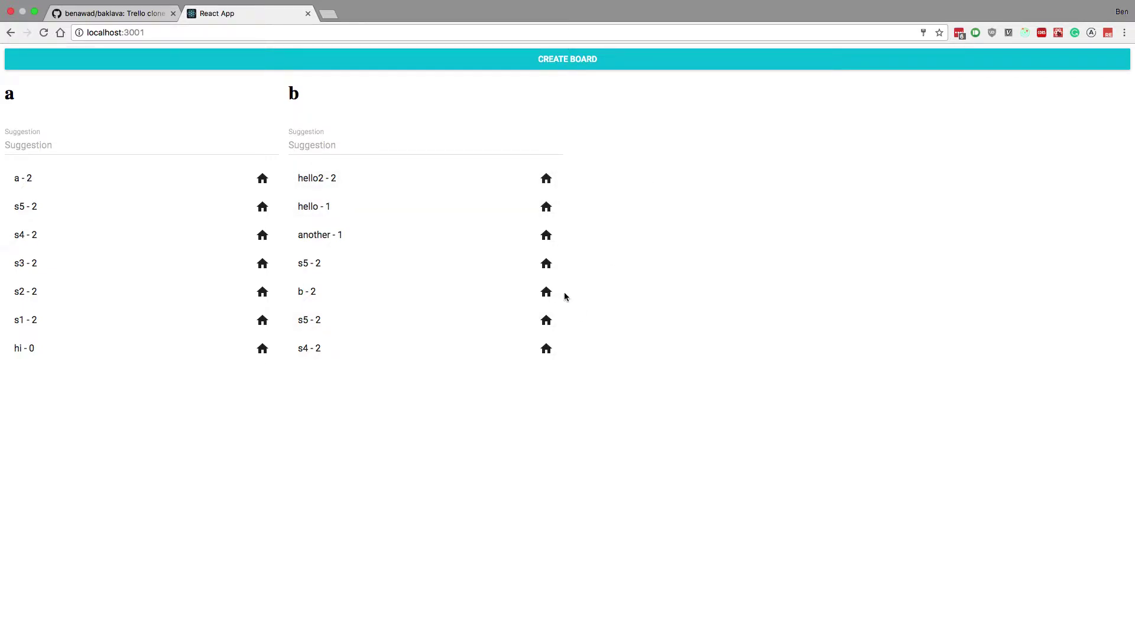
Read the baklava README's Stack section, briefly highlighting the Frontend React lines
click(118, 13)
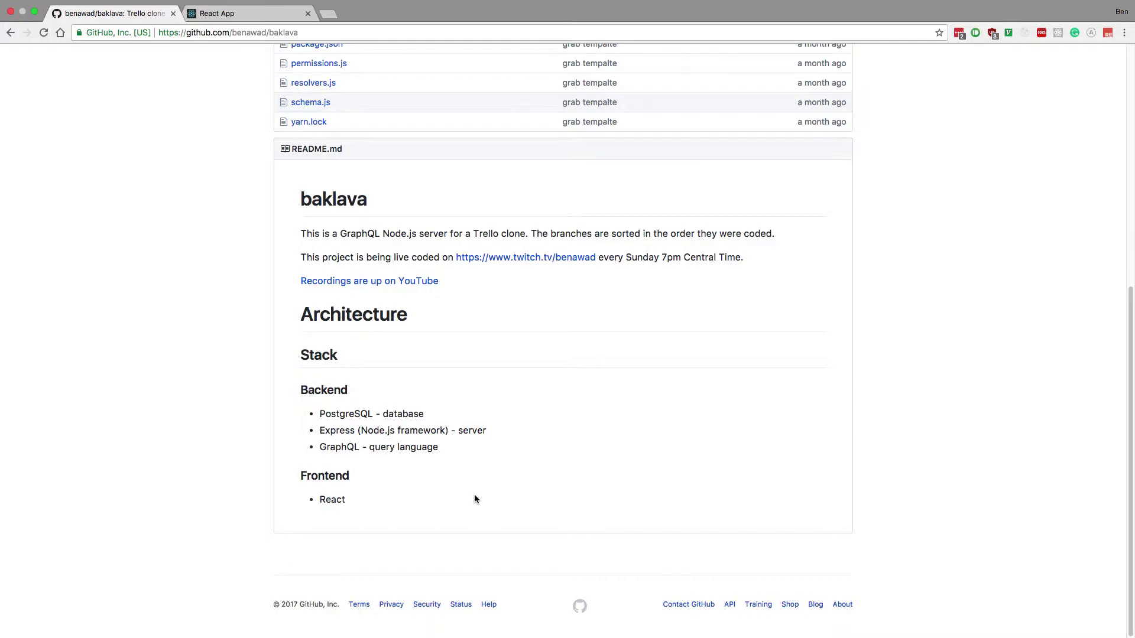
drag(421, 514, 296, 471)
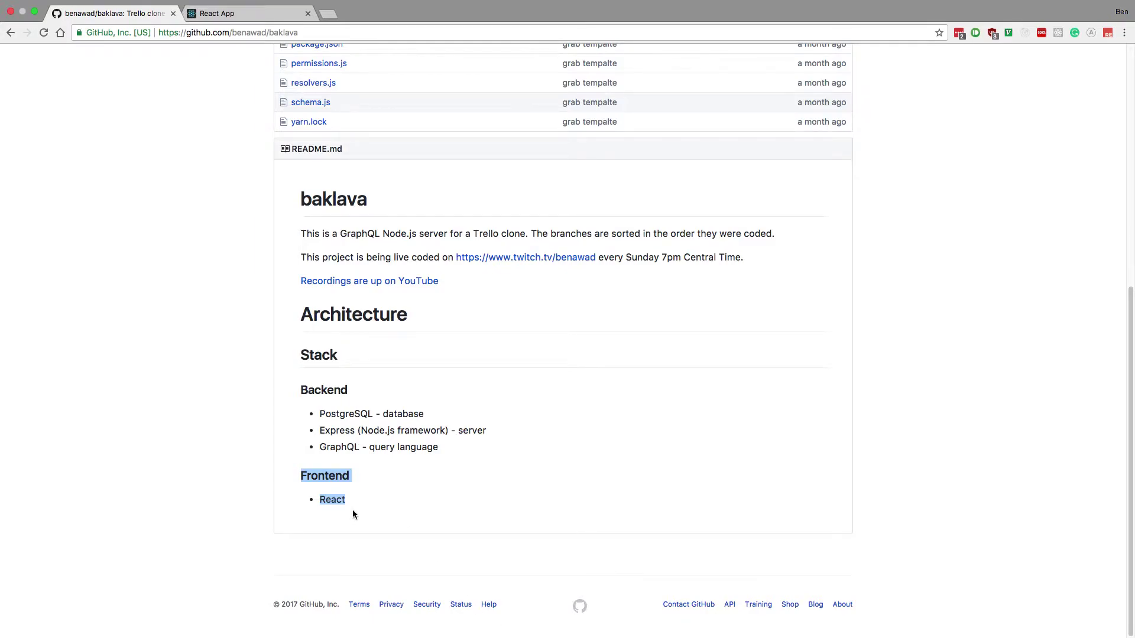
click(518, 446)
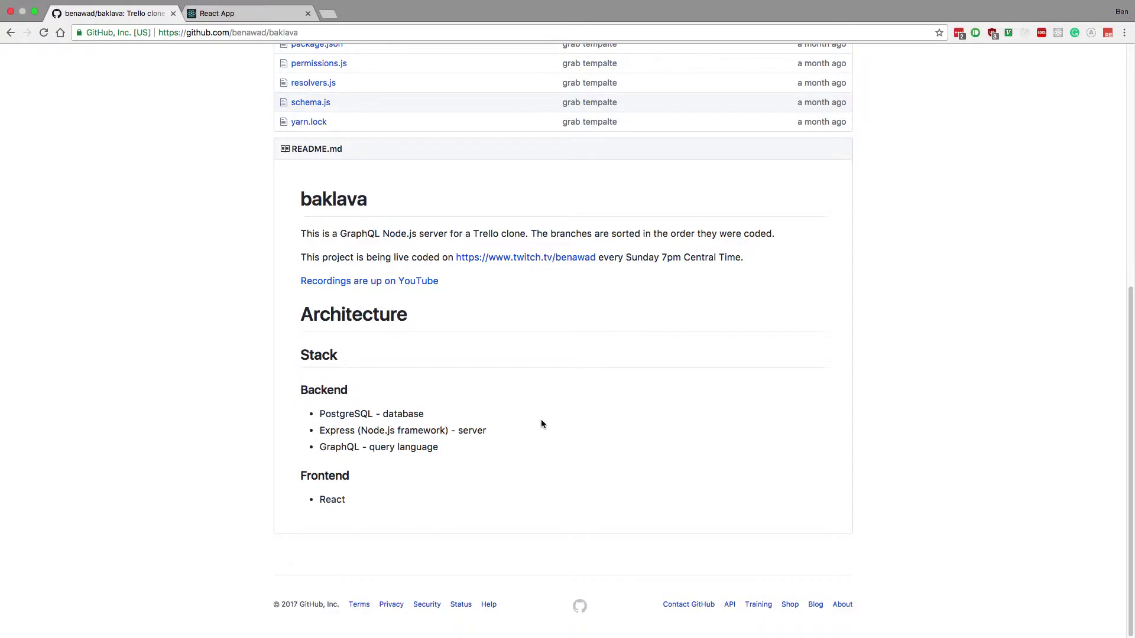
Add the suggestion 'new suggestion' to board a in the React app
click(250, 17)
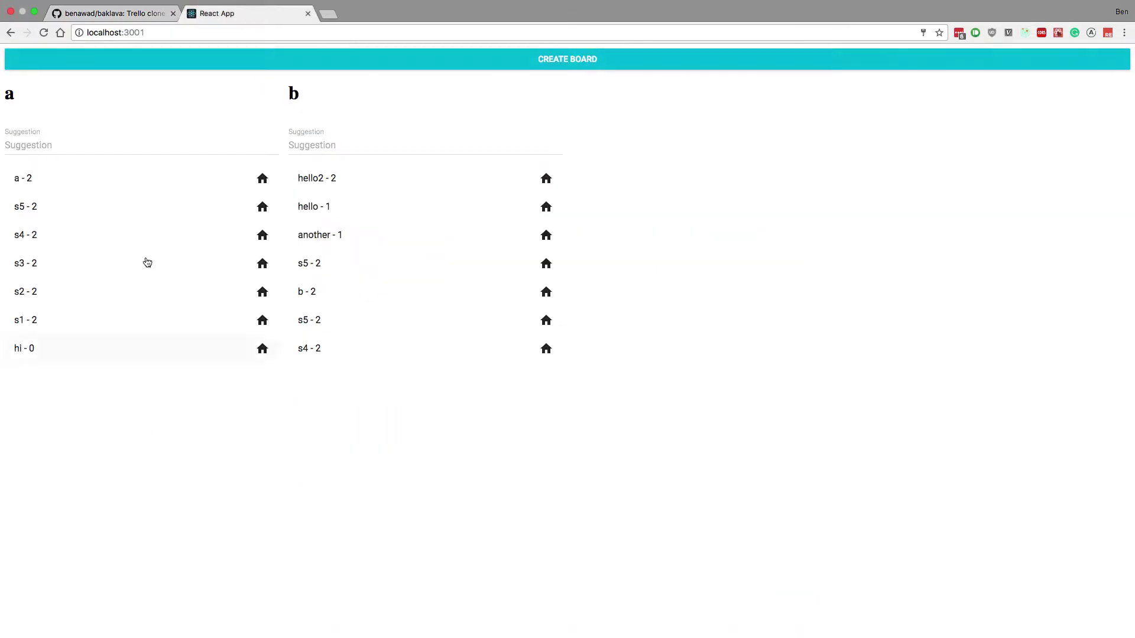
click(133, 150)
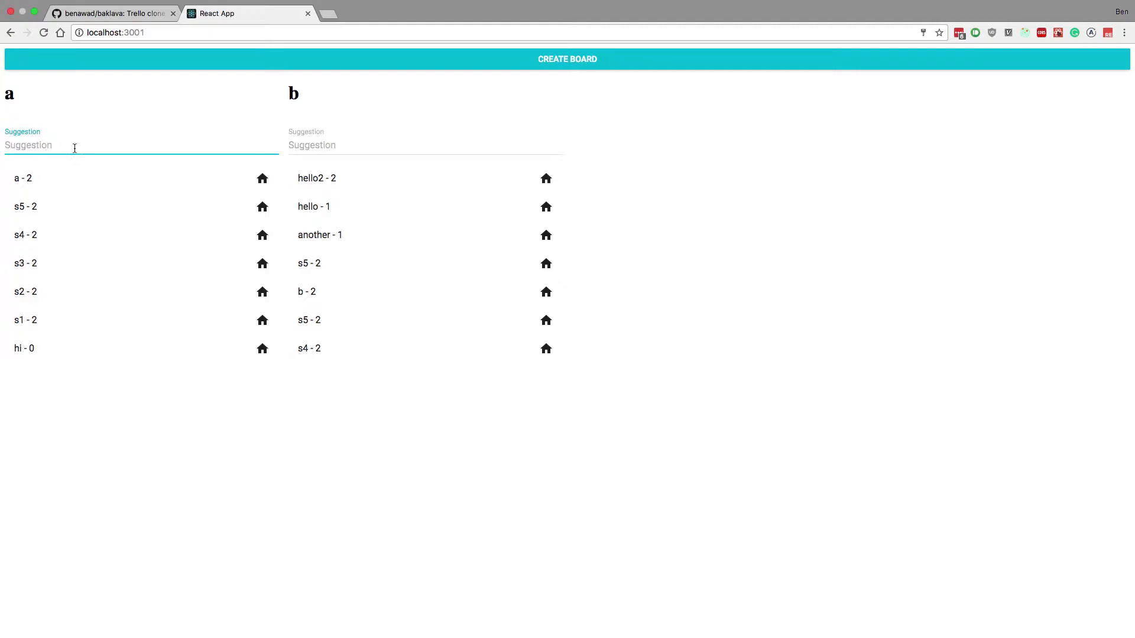
text(new suggestion)
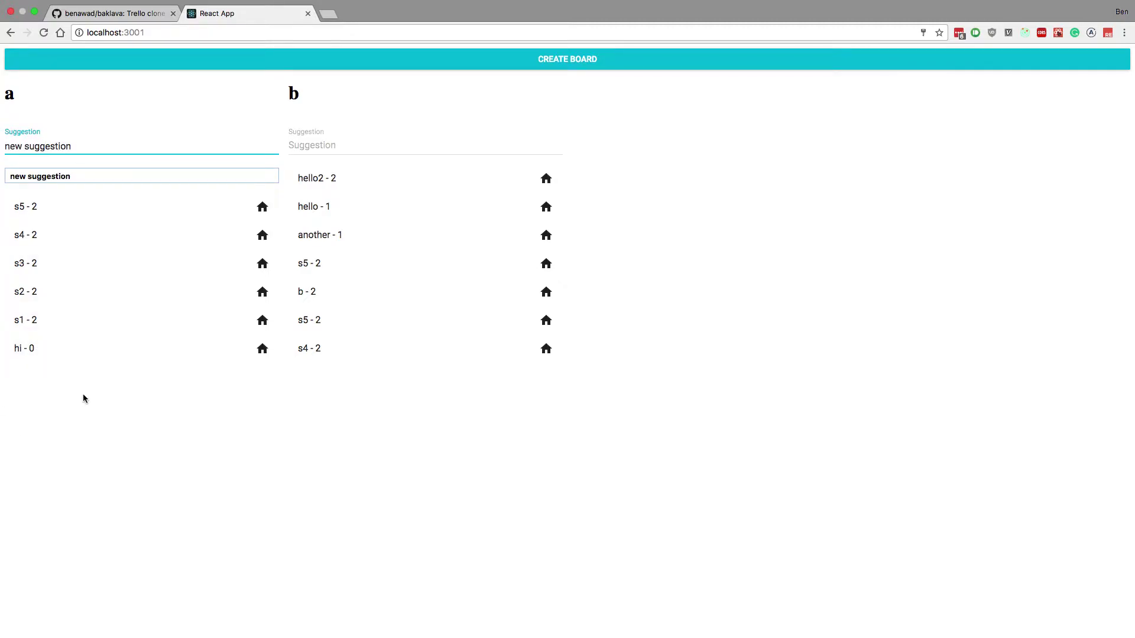
click(90, 151)
key(Return)
key(Down)
click(299, 455)
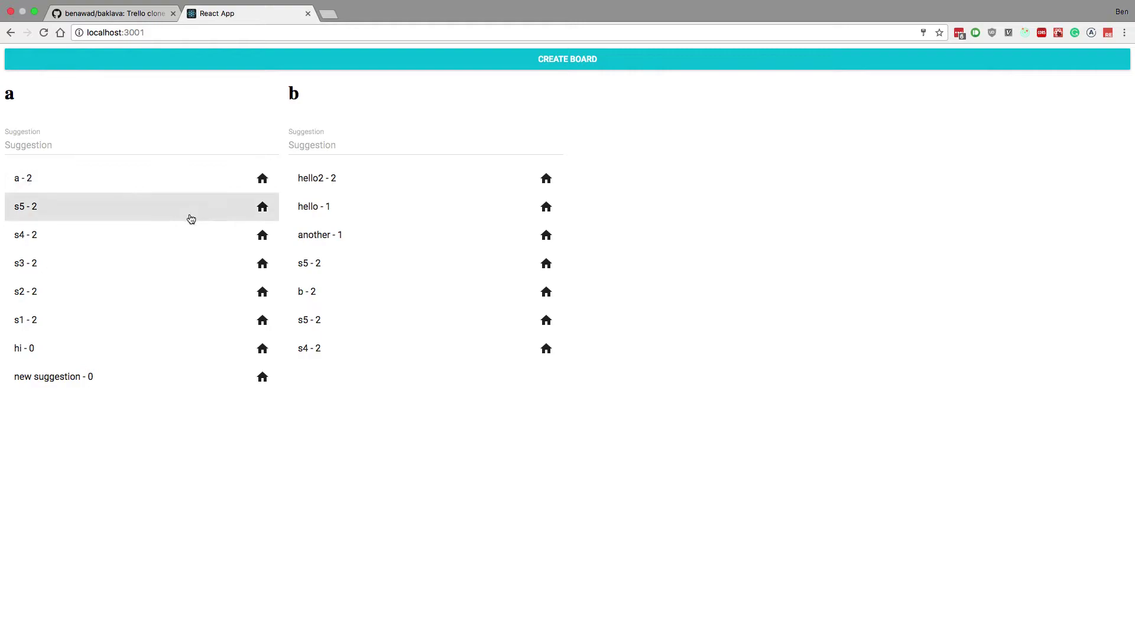
Type test text 'asldfkjasdfl' into board a's suggestion field, then clear it
click(146, 142)
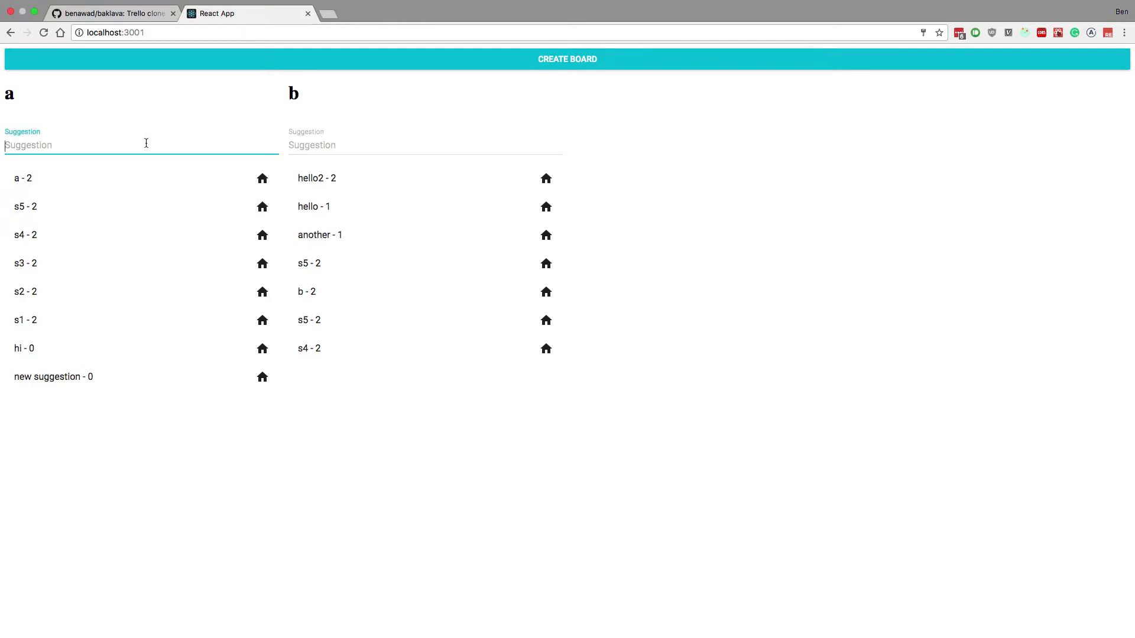
text(asldfkjasdfl)
key(super+a)
key(BackSpace)
click(797, 204)
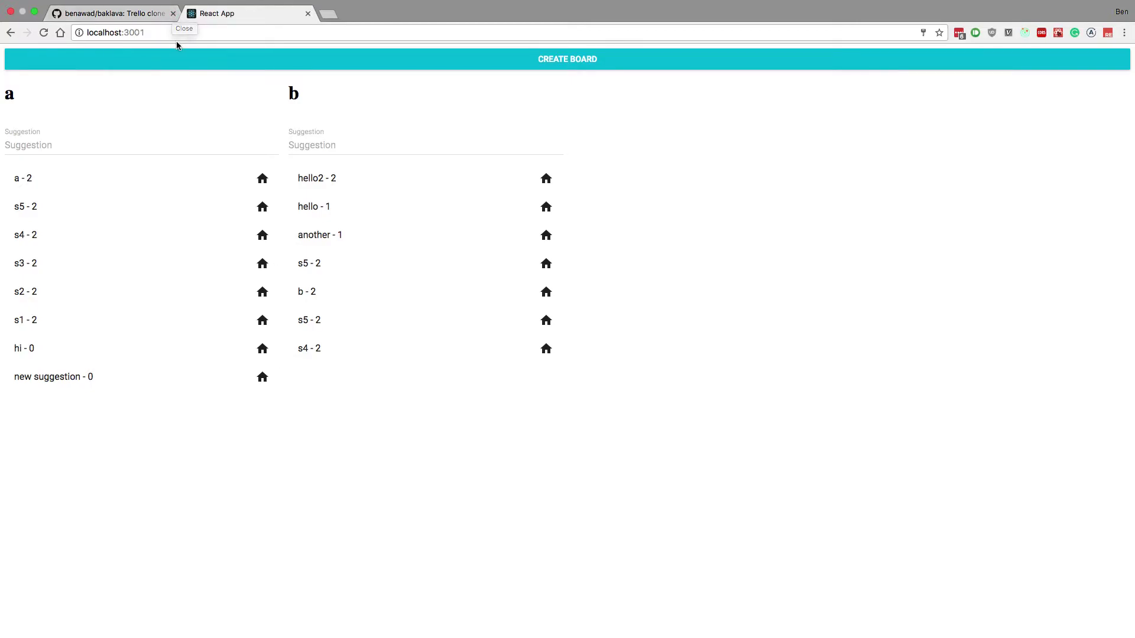
click(101, 13)
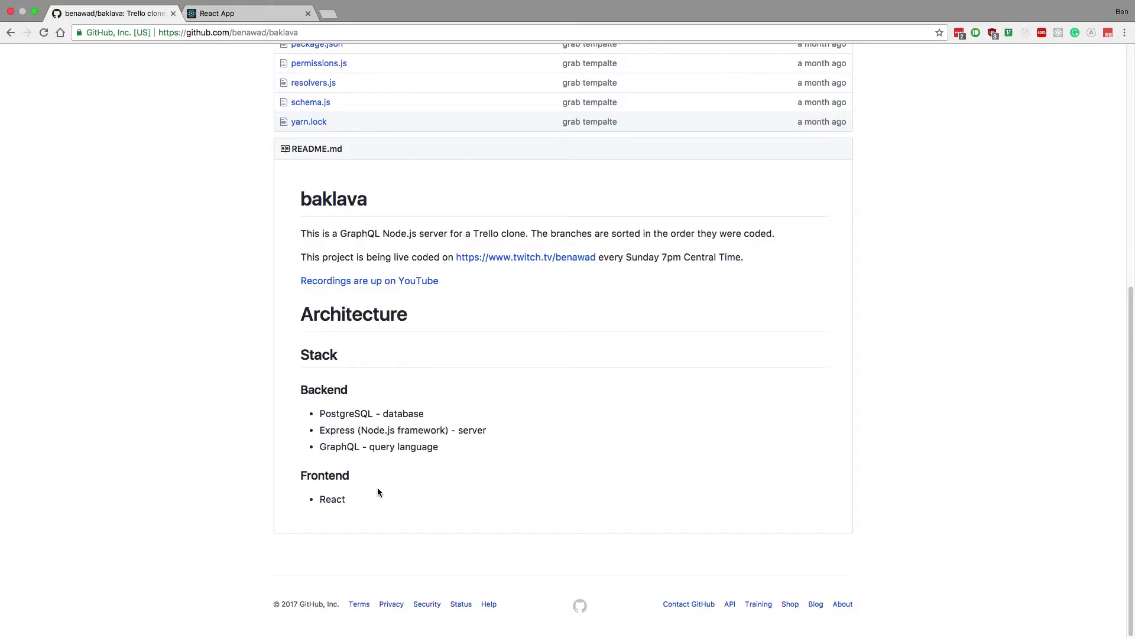
click(239, 18)
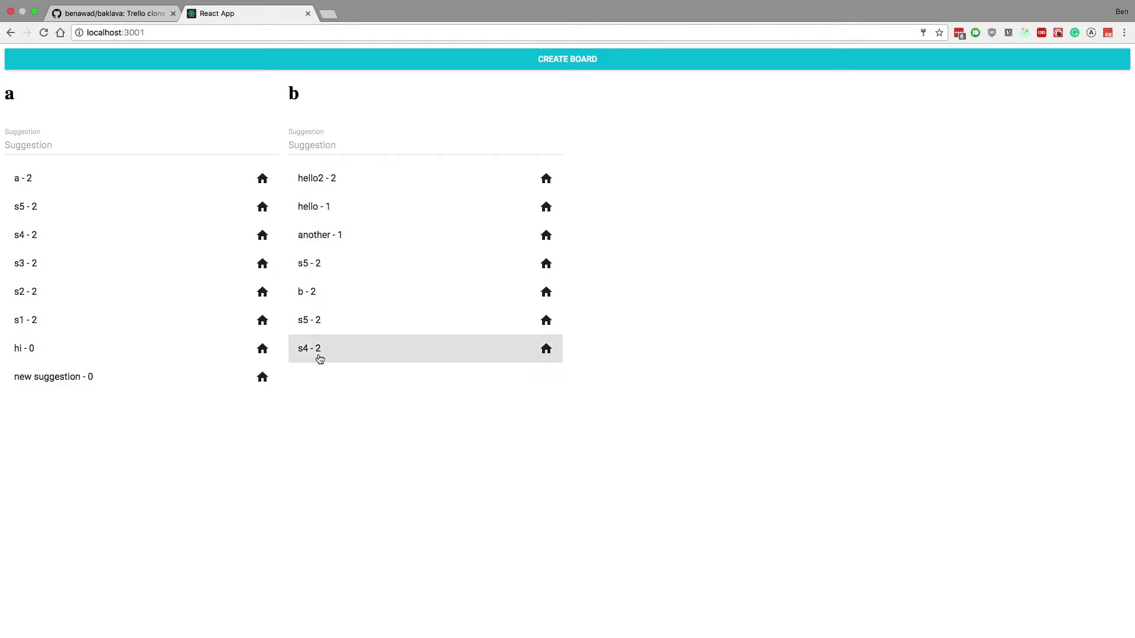
Upvote the 'hi' suggestion on board a to 1 vote, then view the baklava README
click(262, 348)
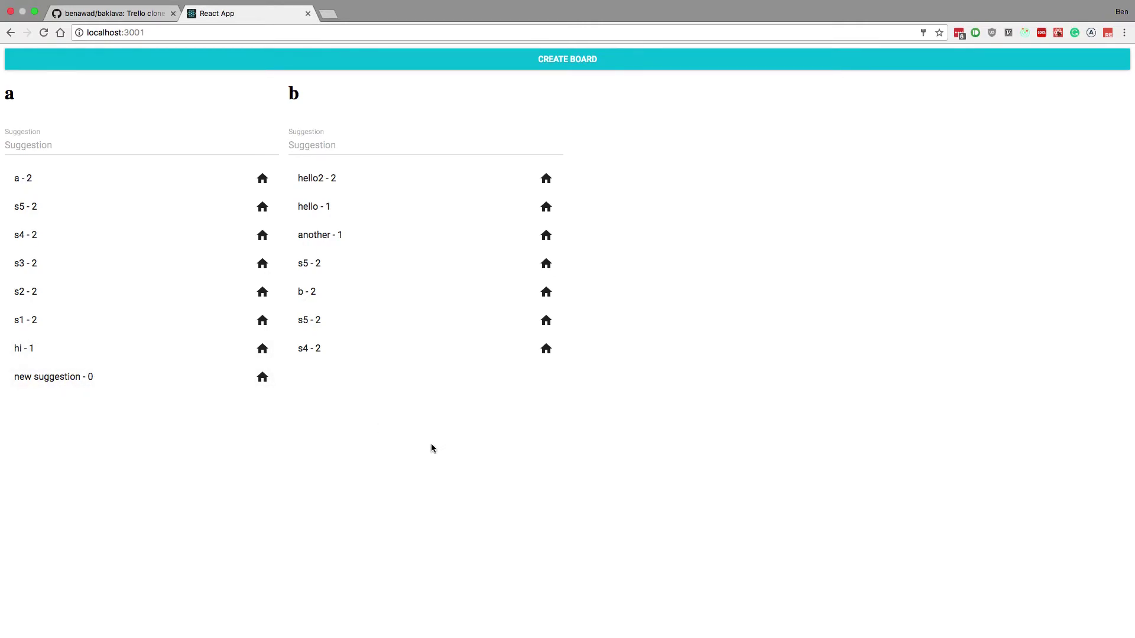
click(113, 14)
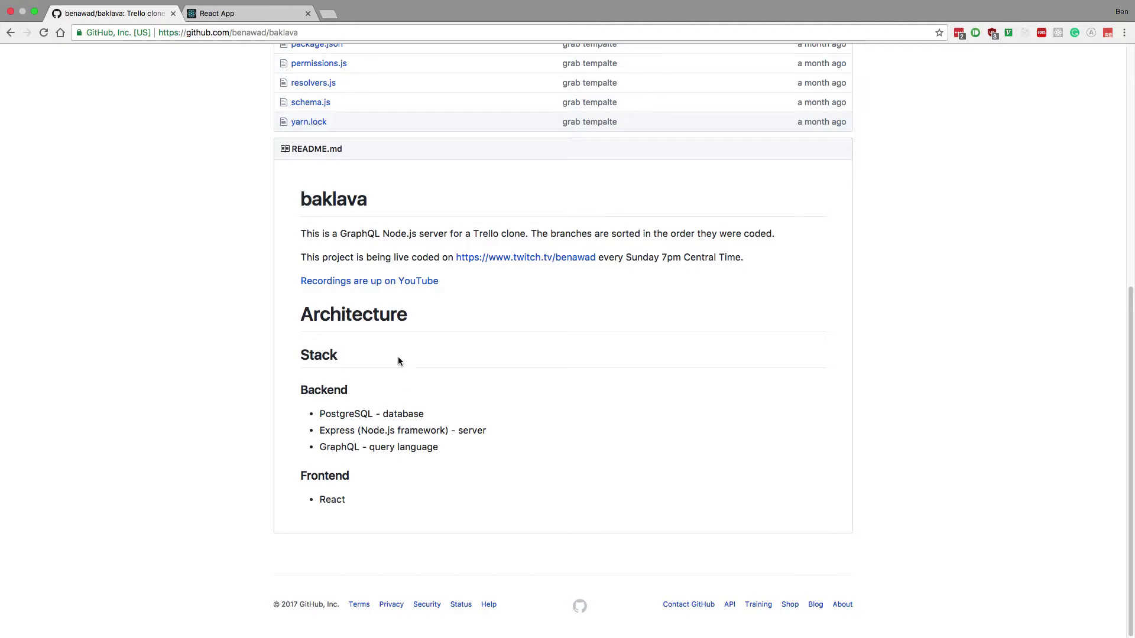
Add 'newly created' to board a and reload to confirm it stays at the top
click(227, 13)
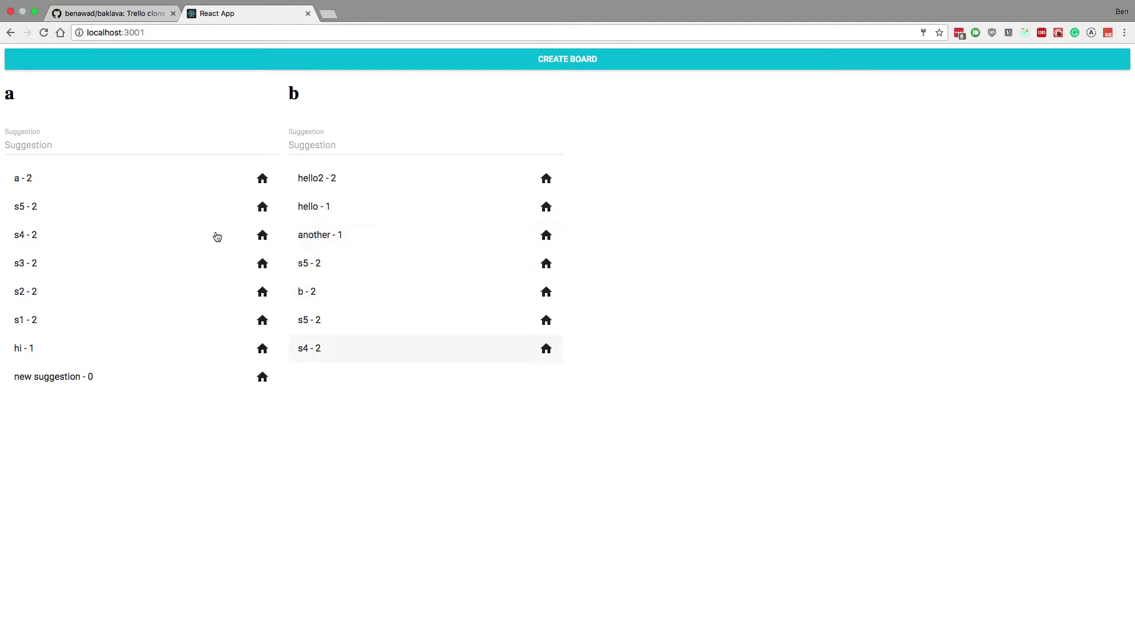
click(44, 33)
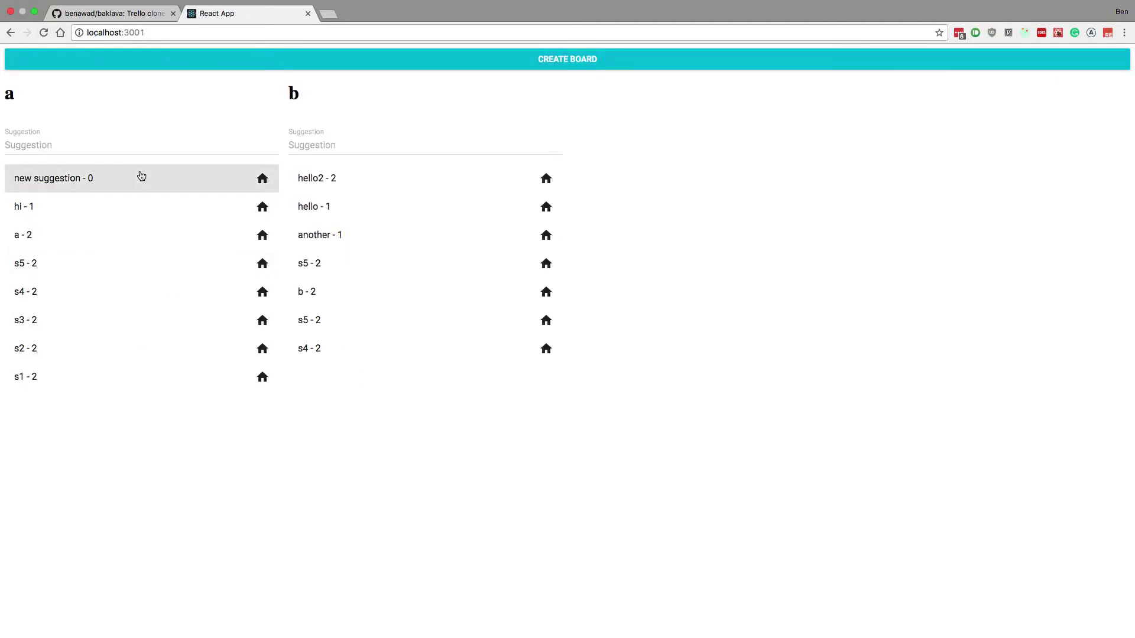
click(122, 134)
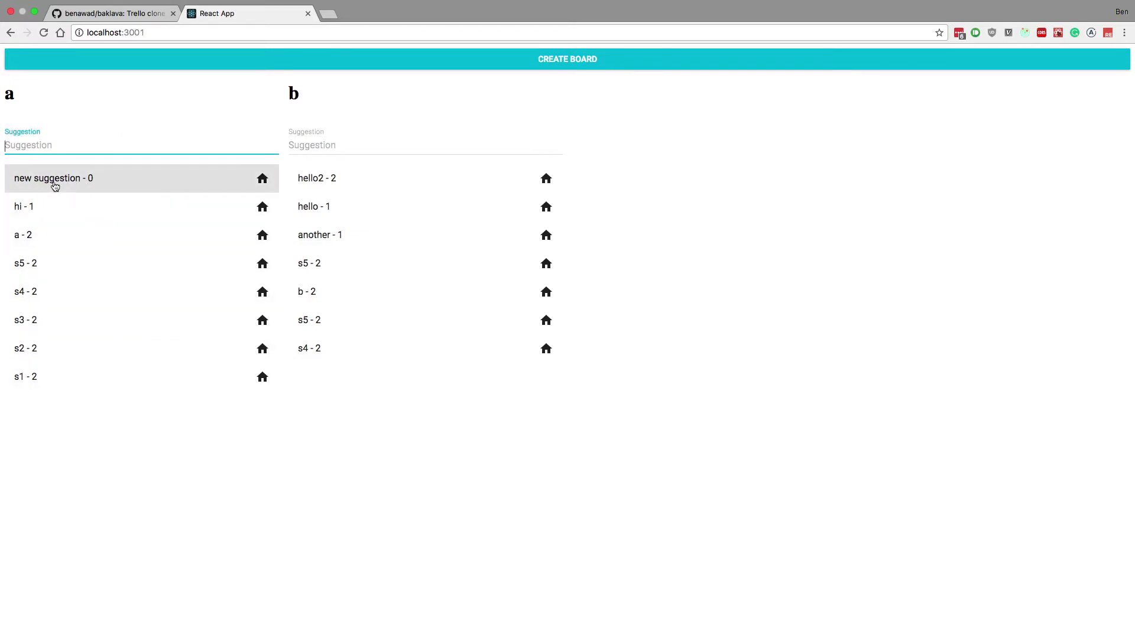
click(80, 149)
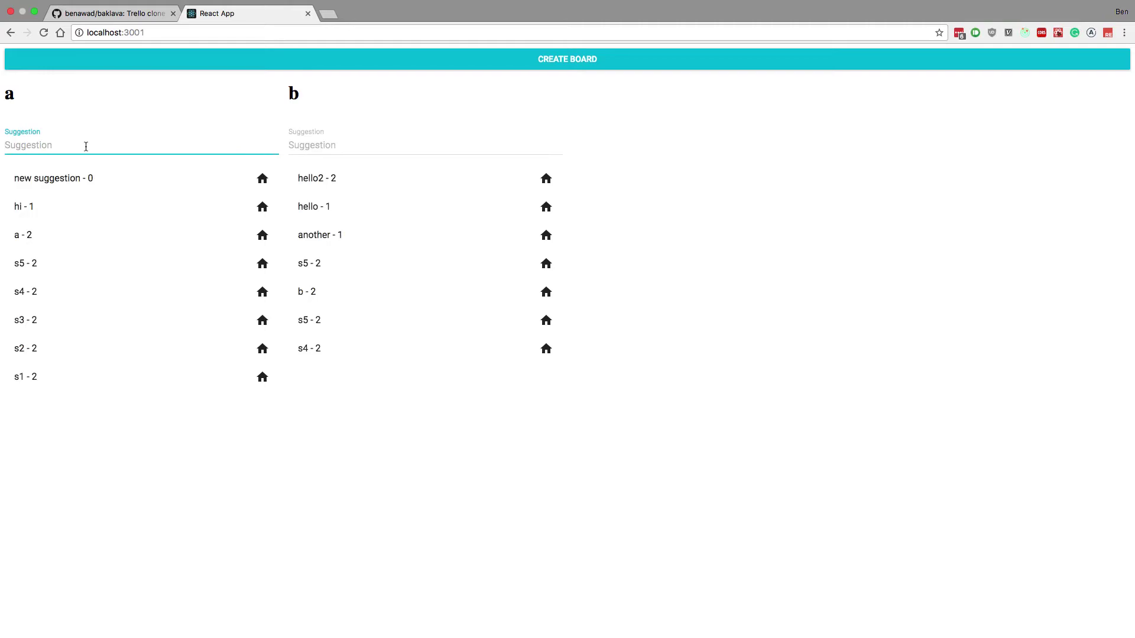
text(newly created)
key(Return)
click(44, 33)
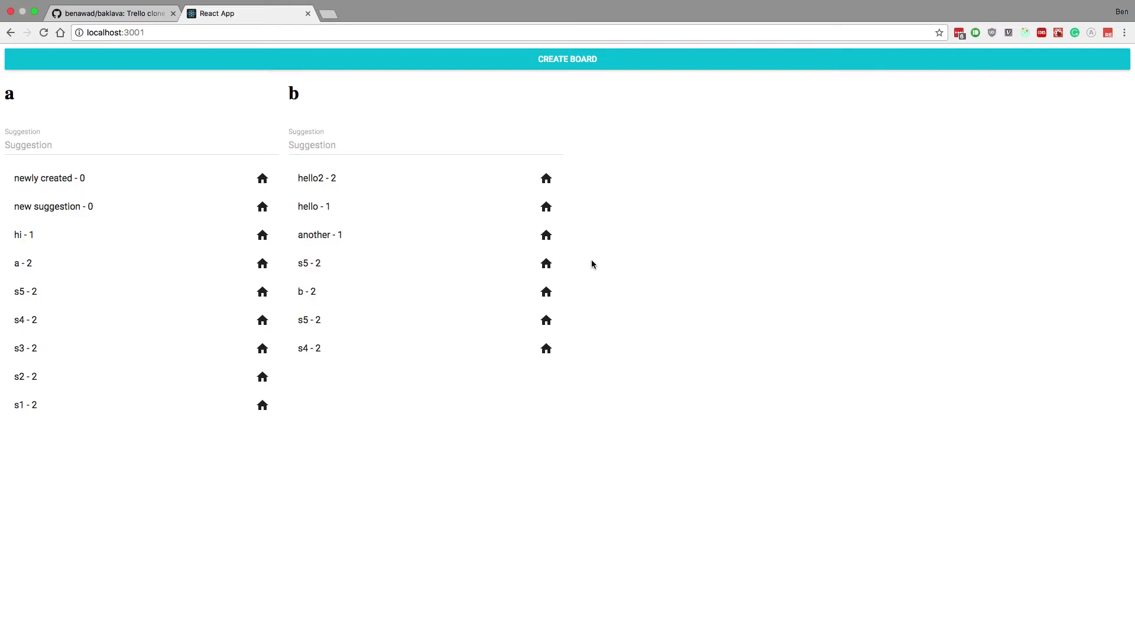
Look over the baklava README, then right-click the boards page to inspect it
click(141, 16)
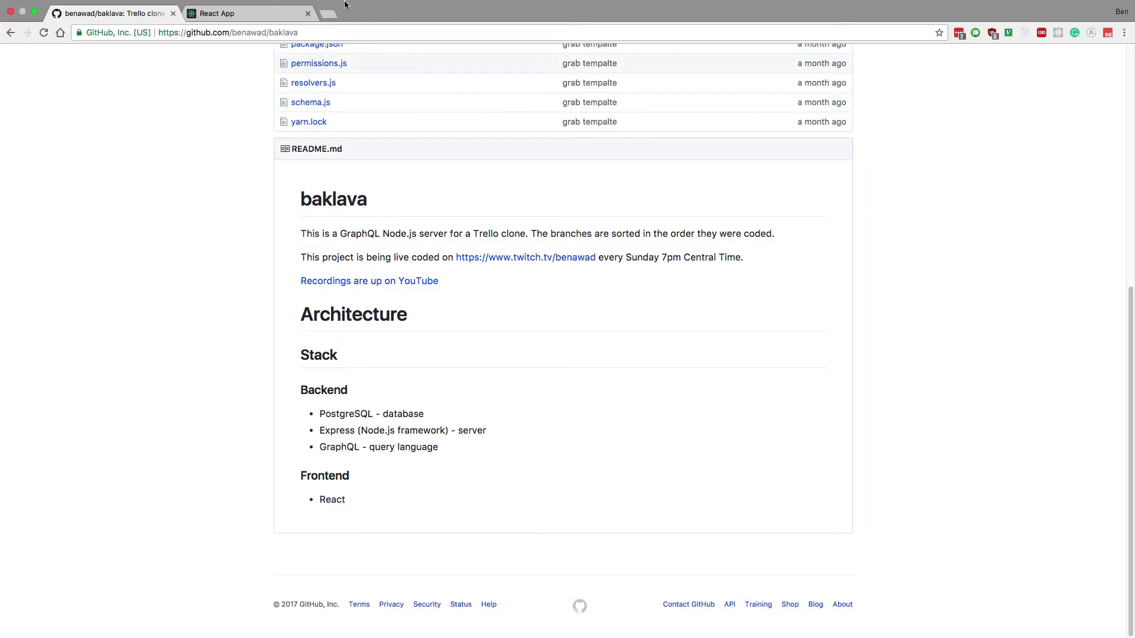
click(251, 19)
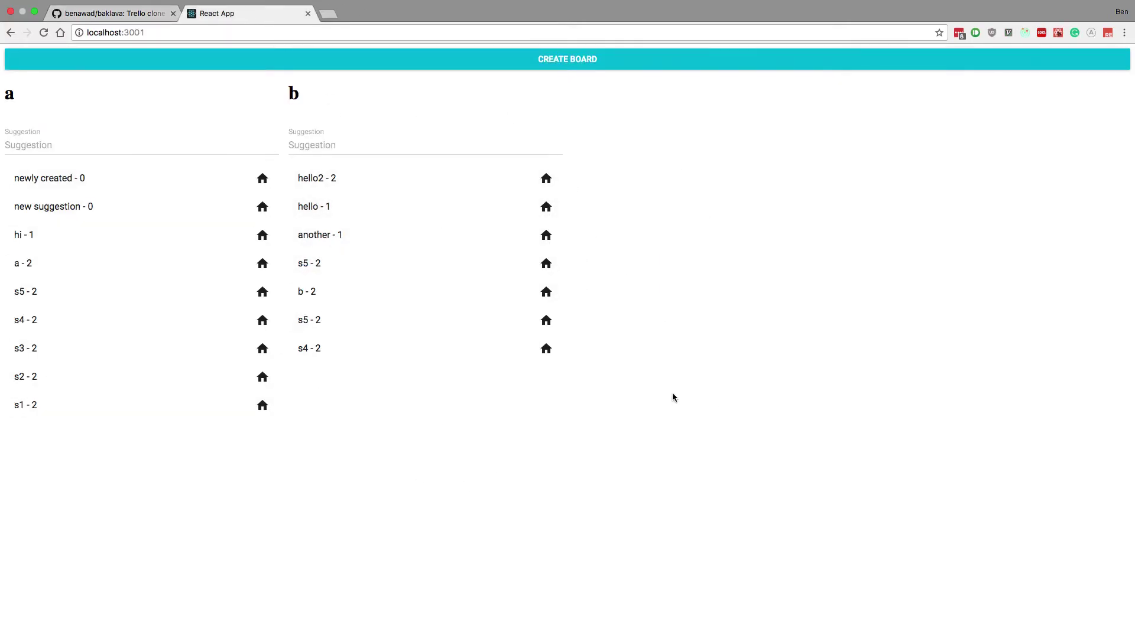
click(105, 17)
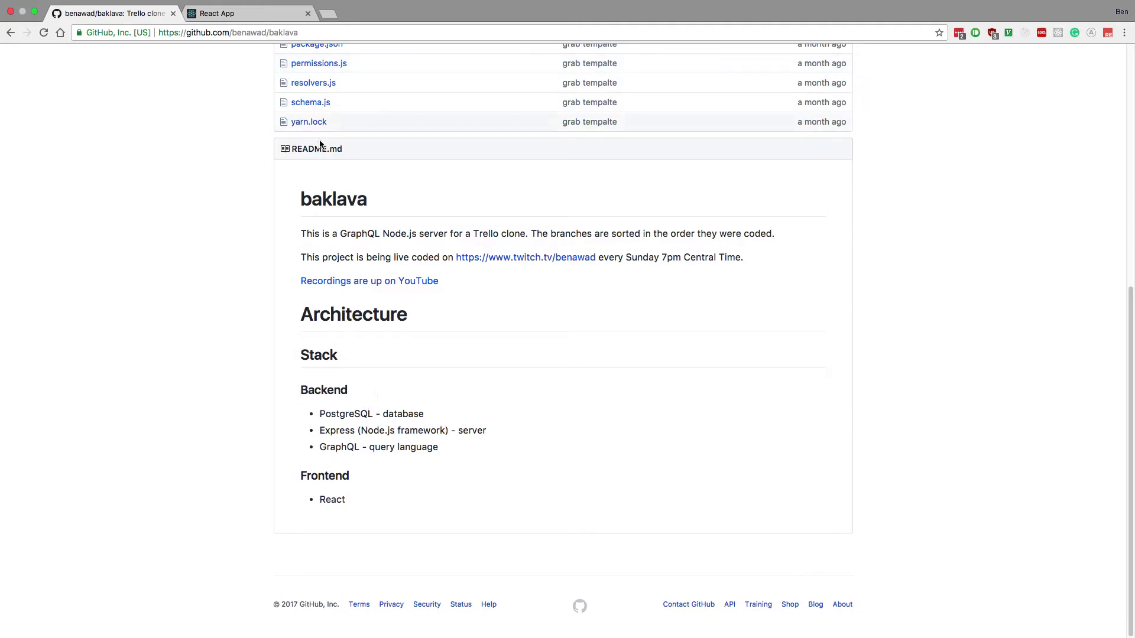
click(269, 14)
right_click(539, 491)
click(577, 625)
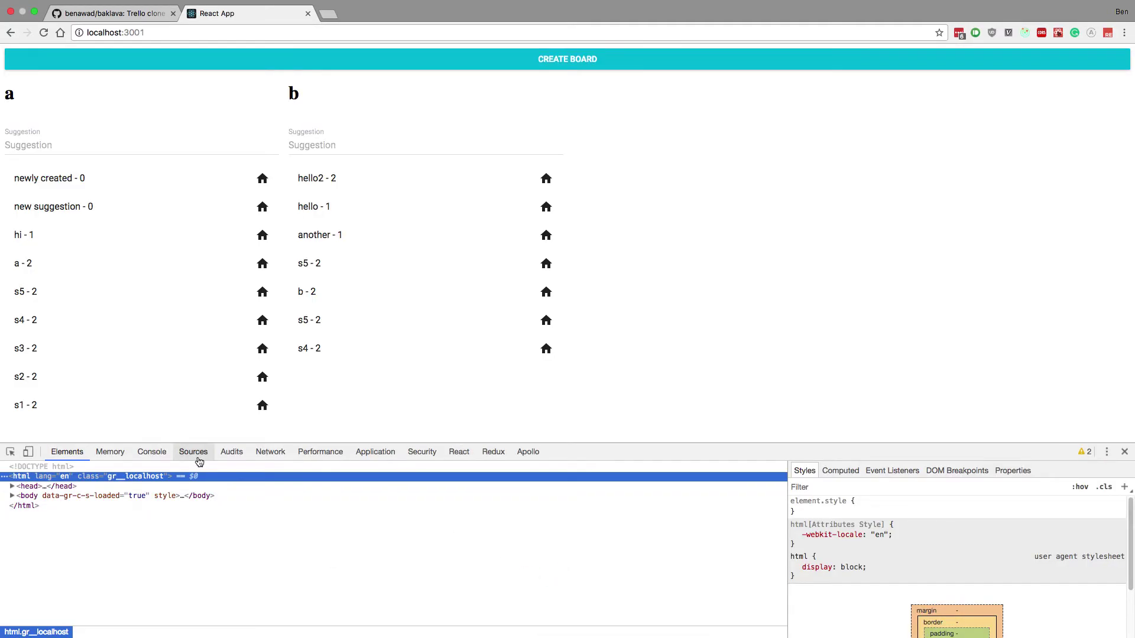
click(193, 451)
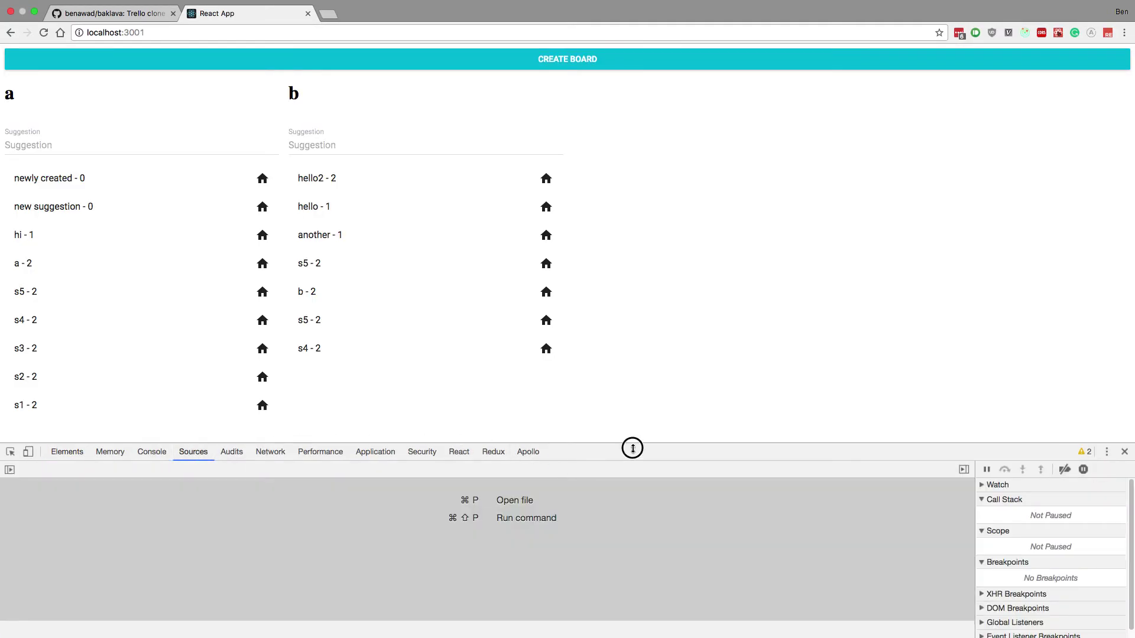
drag(633, 448, 626, 316)
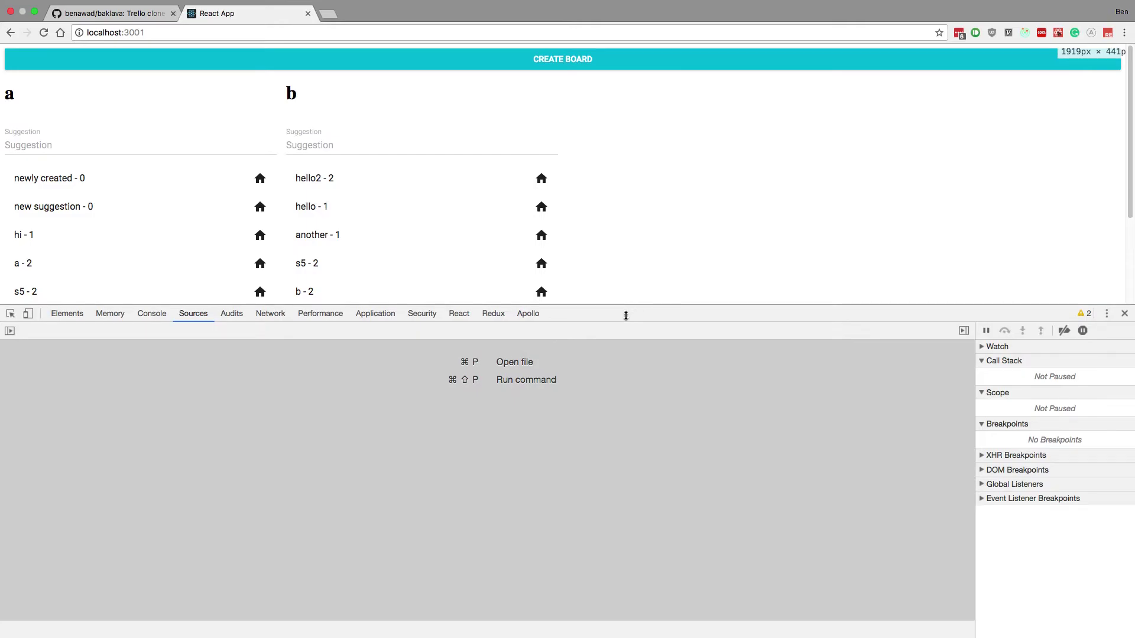
click(9, 330)
click(32, 374)
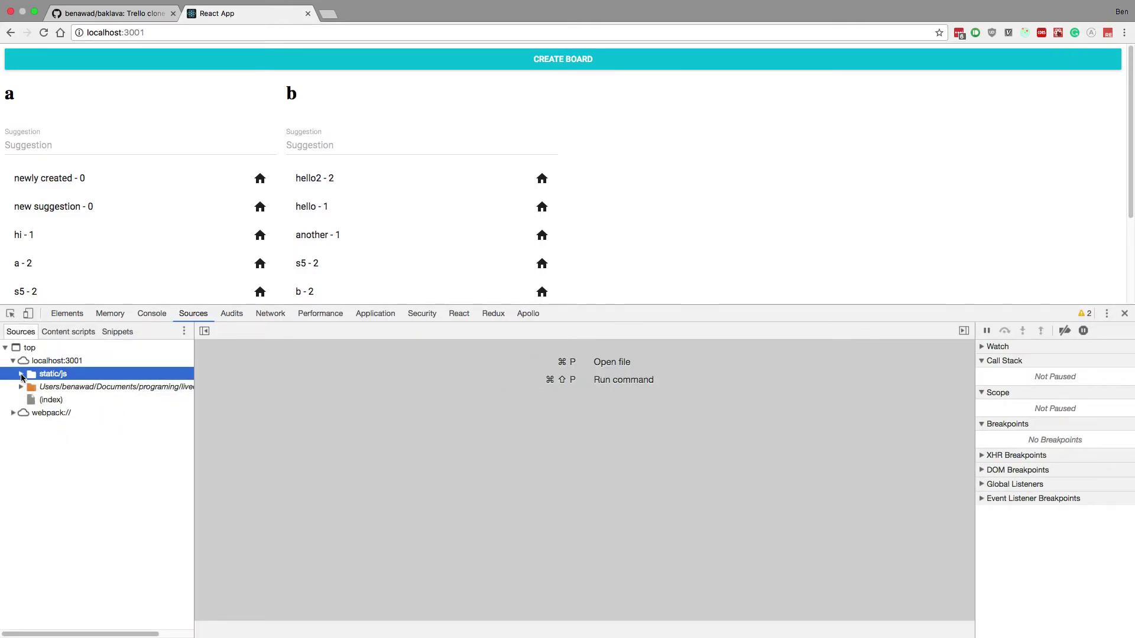
click(21, 374)
click(61, 387)
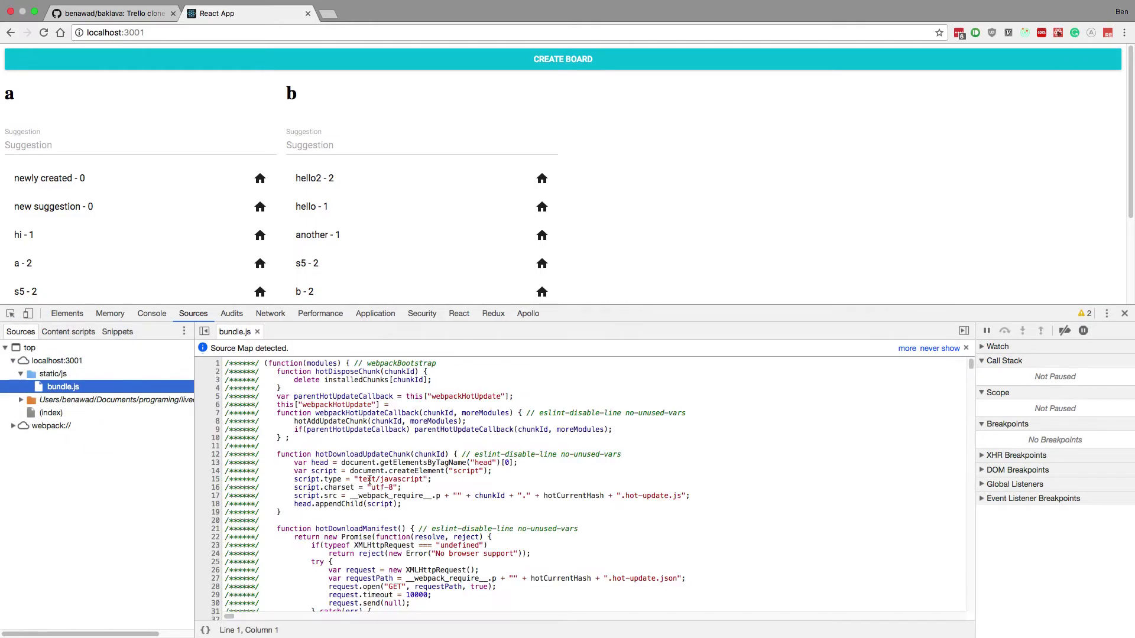
scroll(395, 499, down, 20)
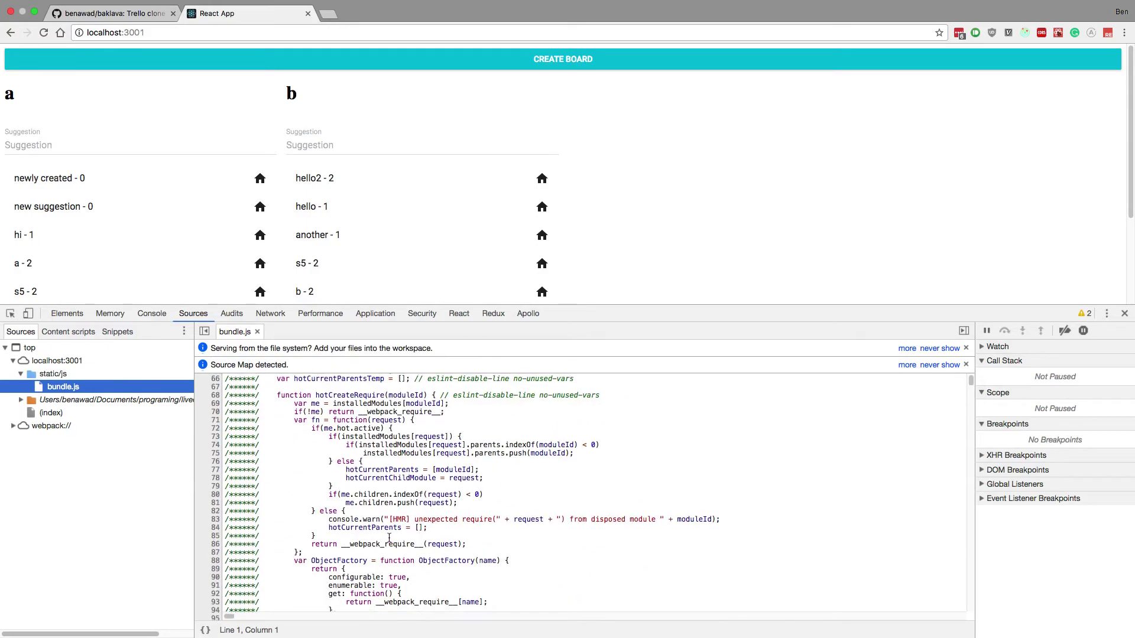
scroll(388, 549, down, 20)
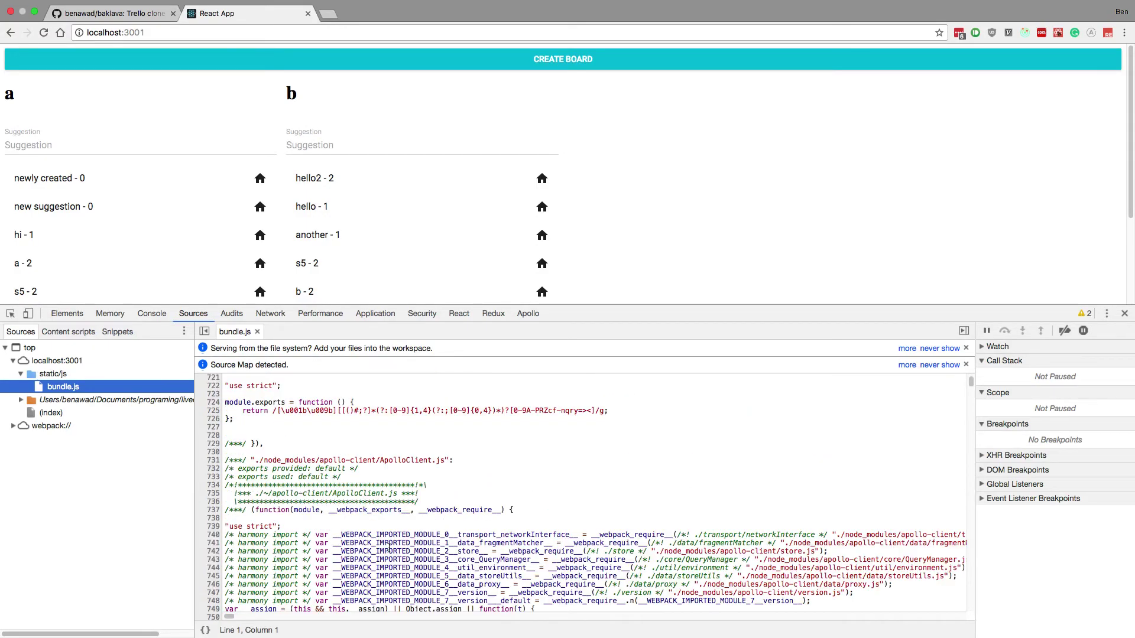
scroll(389, 549, down, 4)
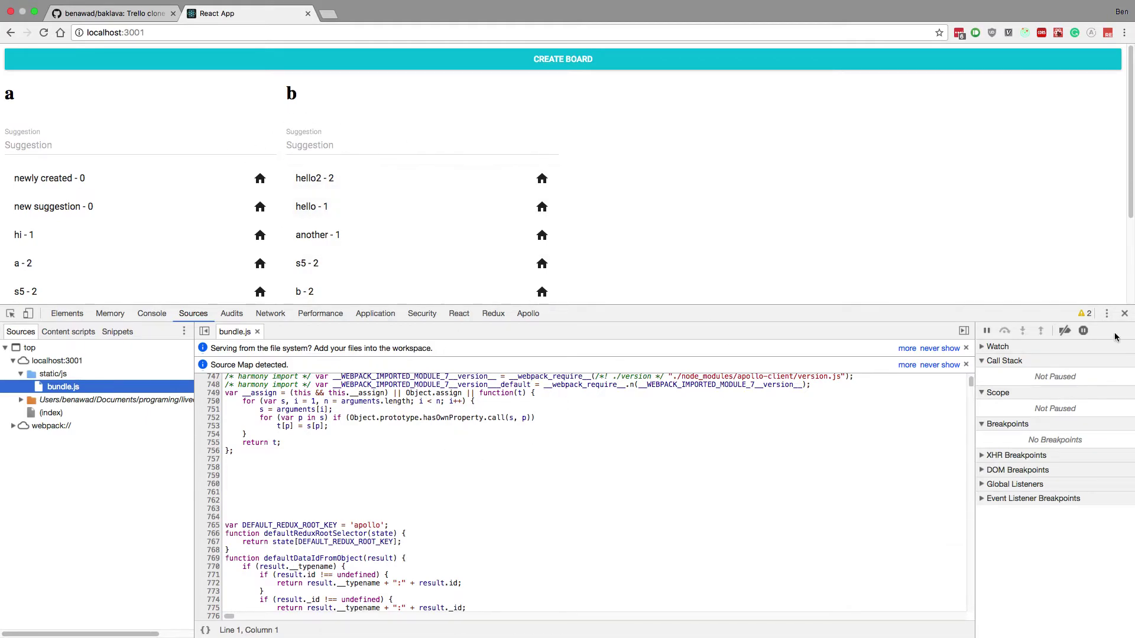
click(1124, 314)
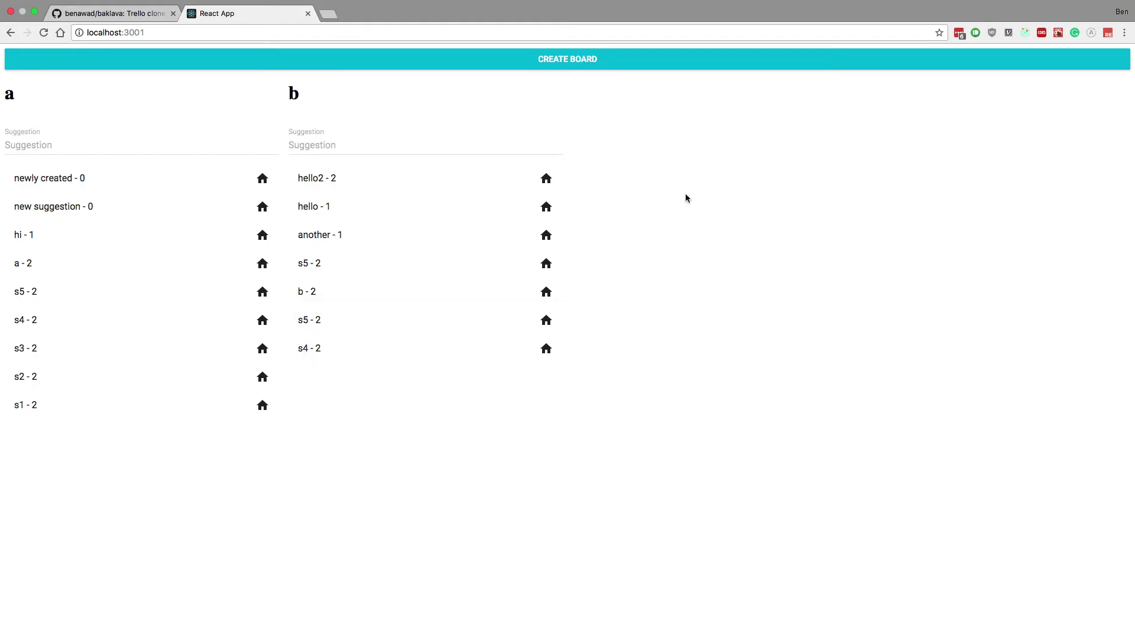
Show the benawad/baklava README with its PostgreSQL, Express, GraphQL and React stack
click(103, 9)
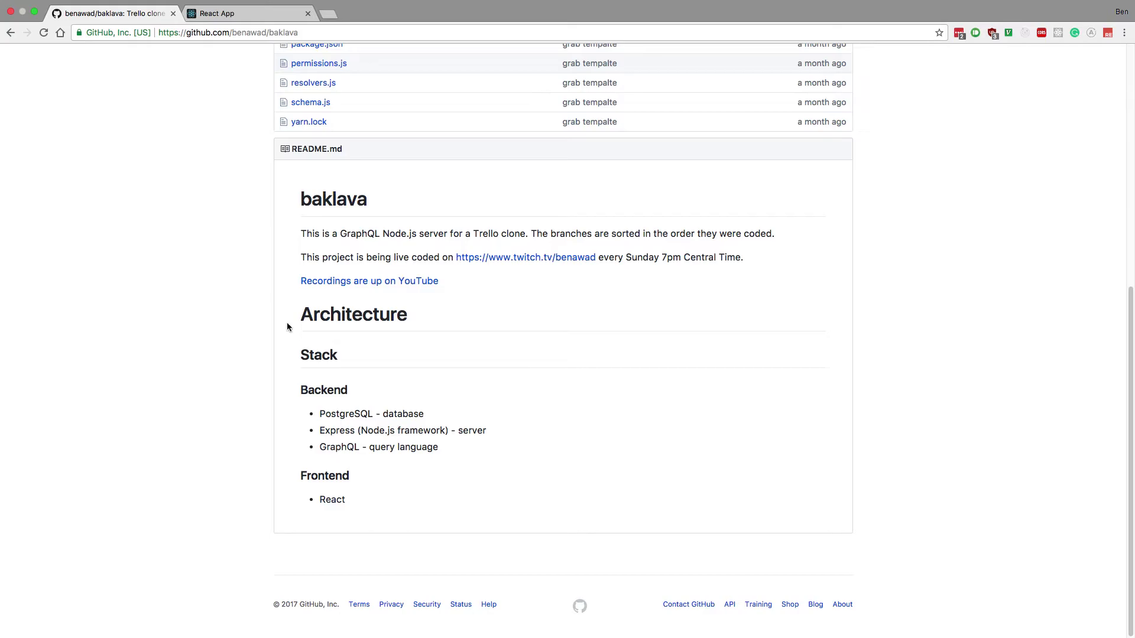
click(227, 14)
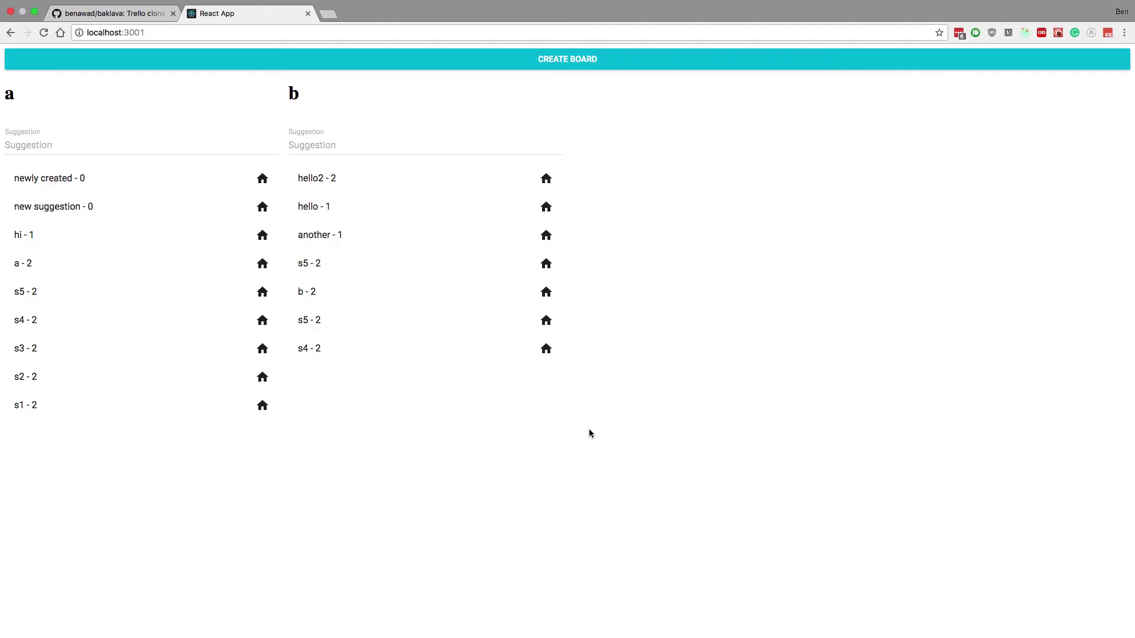
Highlight the README's 'Express (Node.js framework) - server' line, then return to boards a and b
click(127, 21)
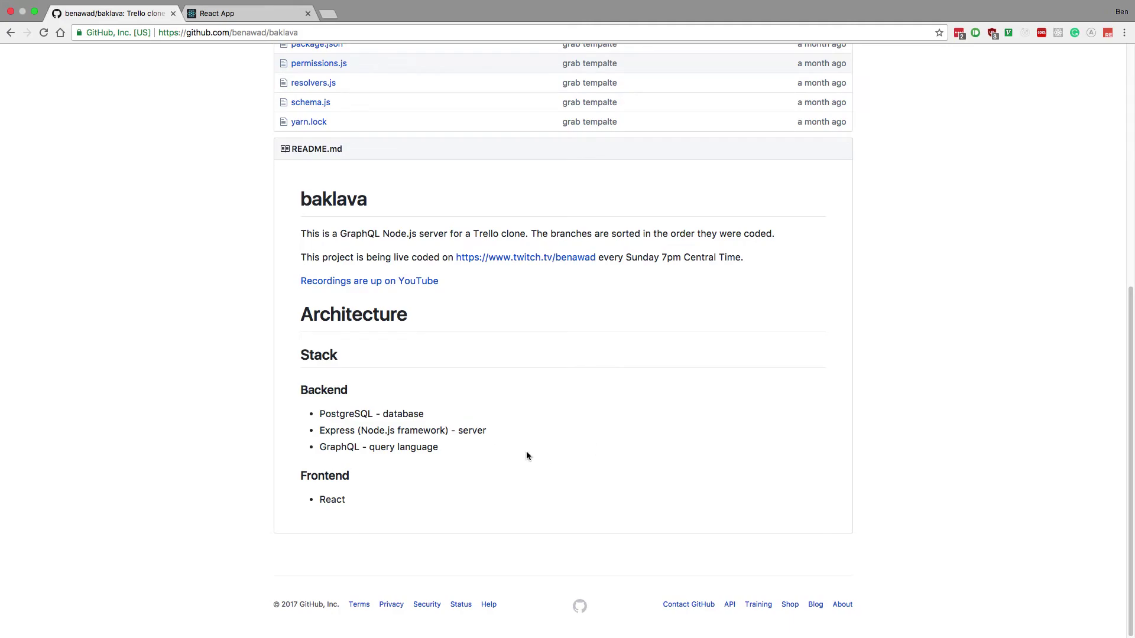
drag(491, 429, 320, 430)
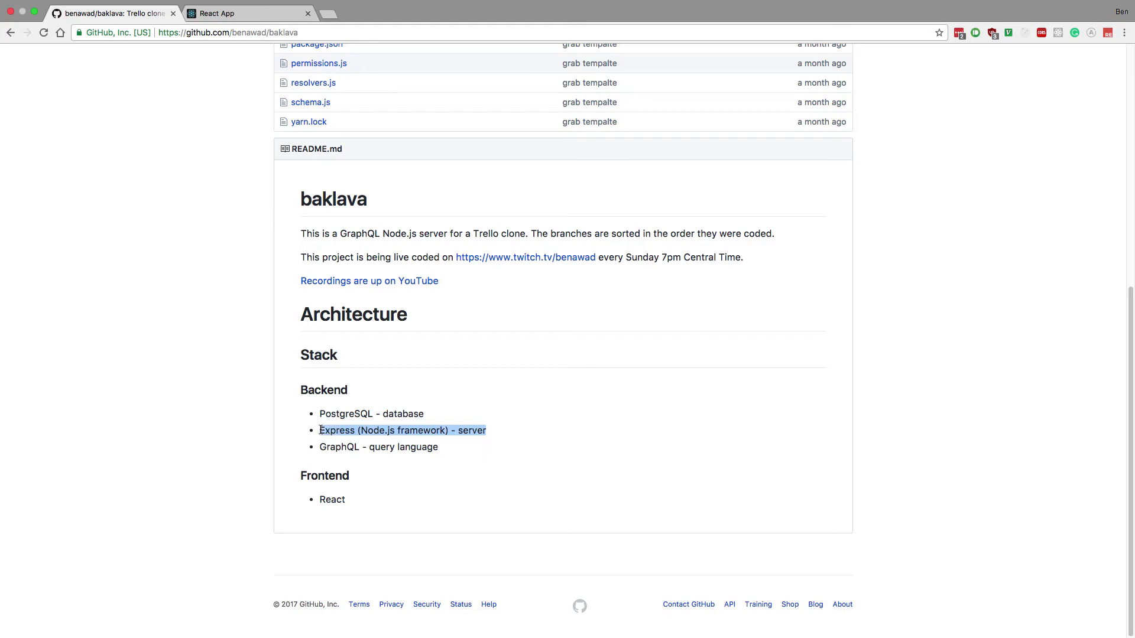
click(636, 425)
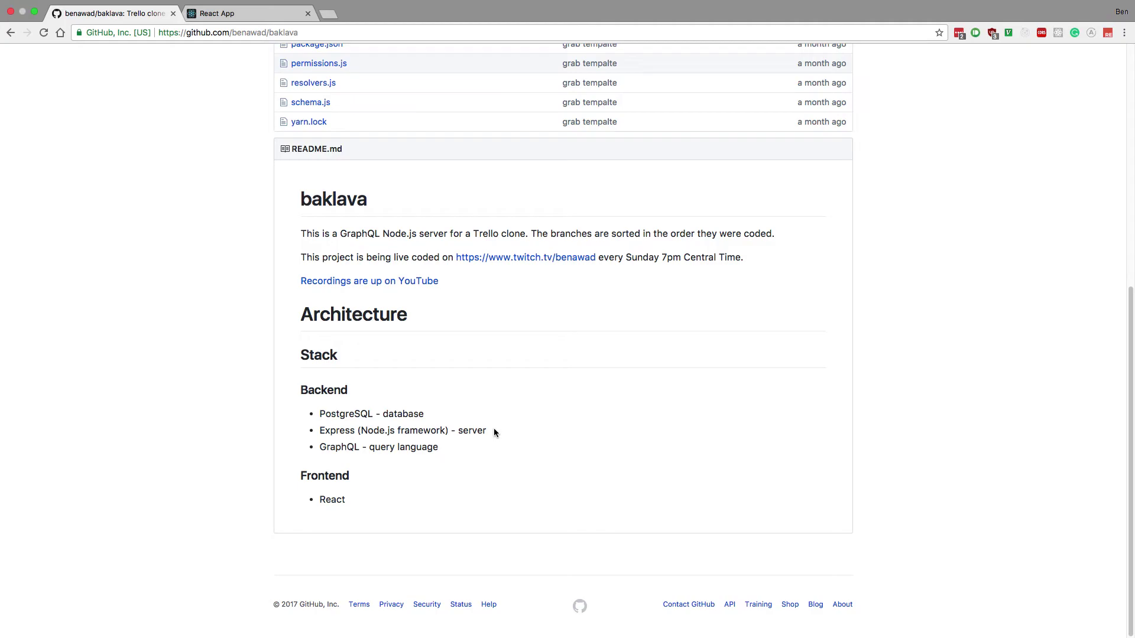
click(282, 17)
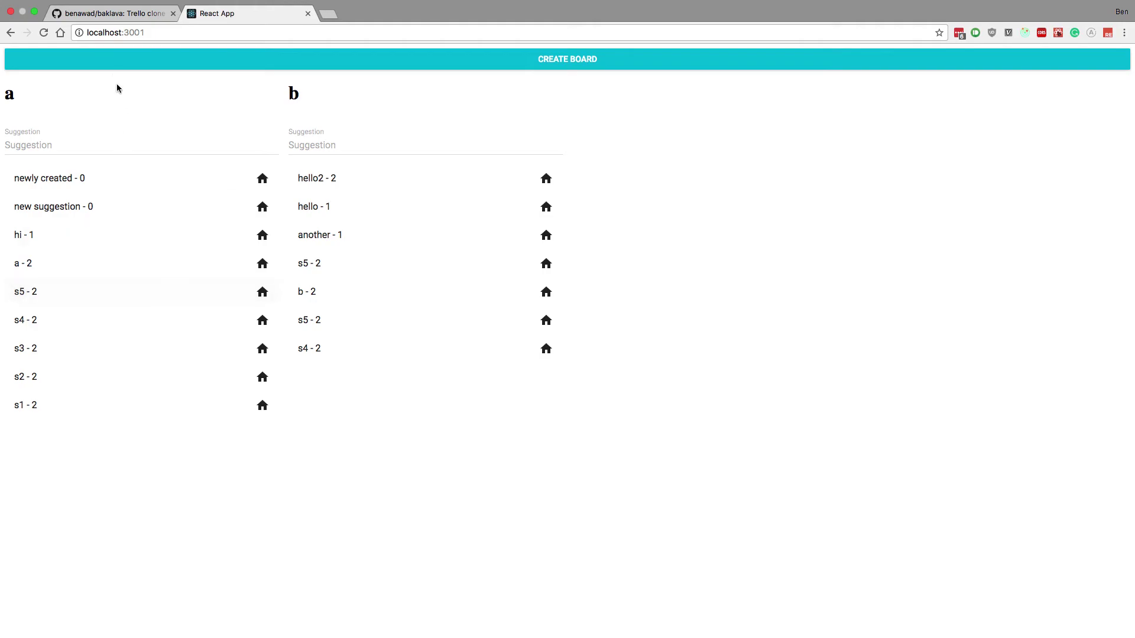
Show the benawad/baklava README's Backend and Frontend stack in the browser
click(115, 13)
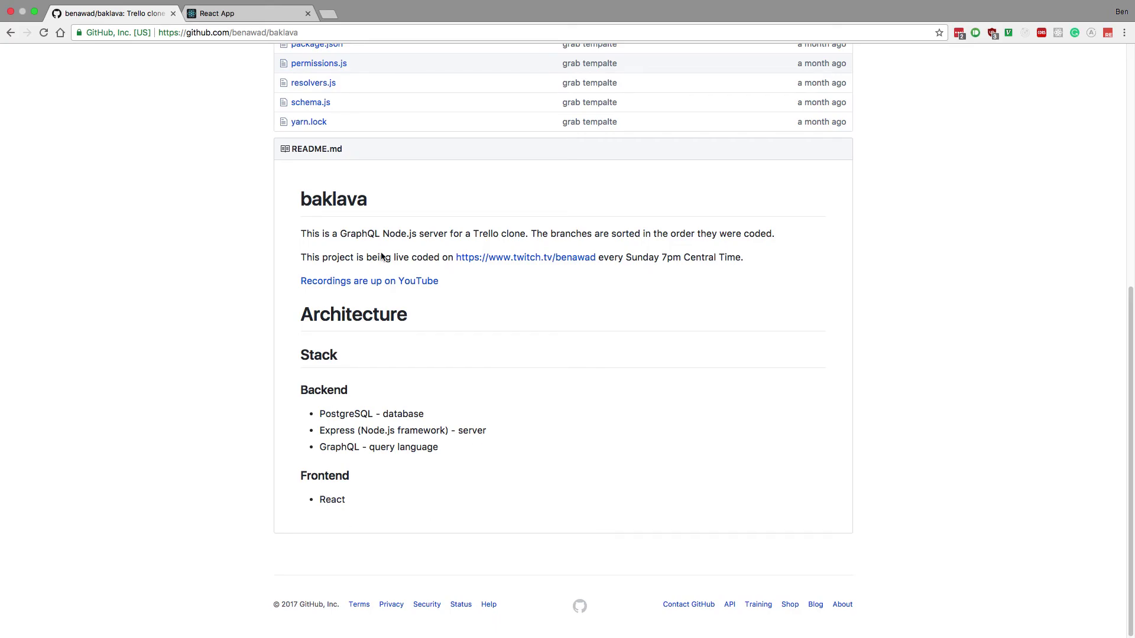
click(272, 14)
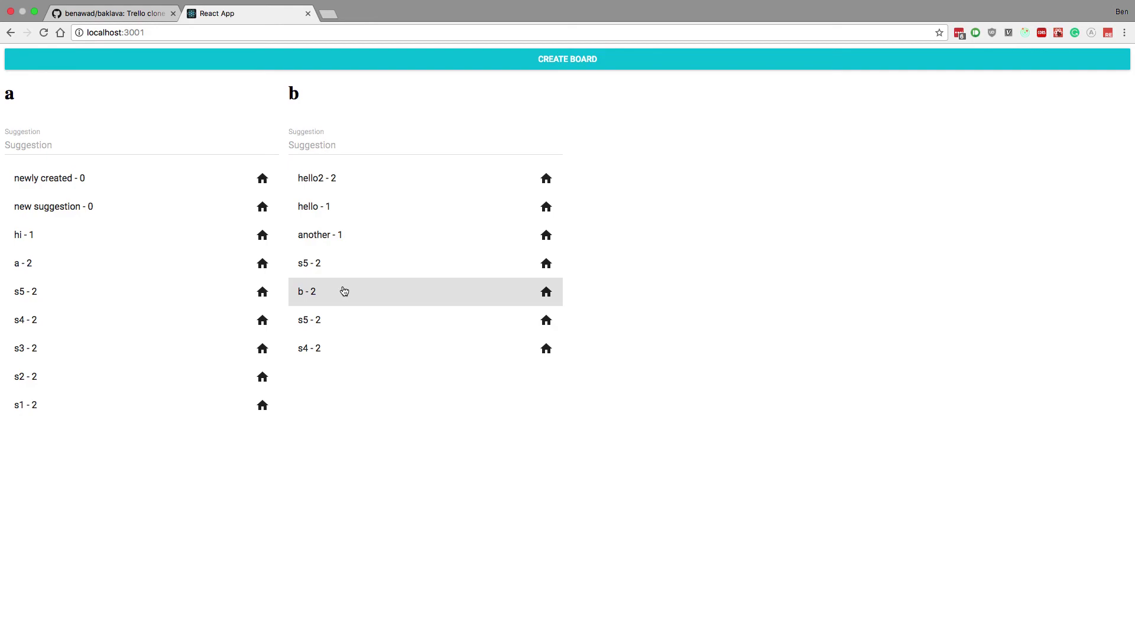
click(105, 11)
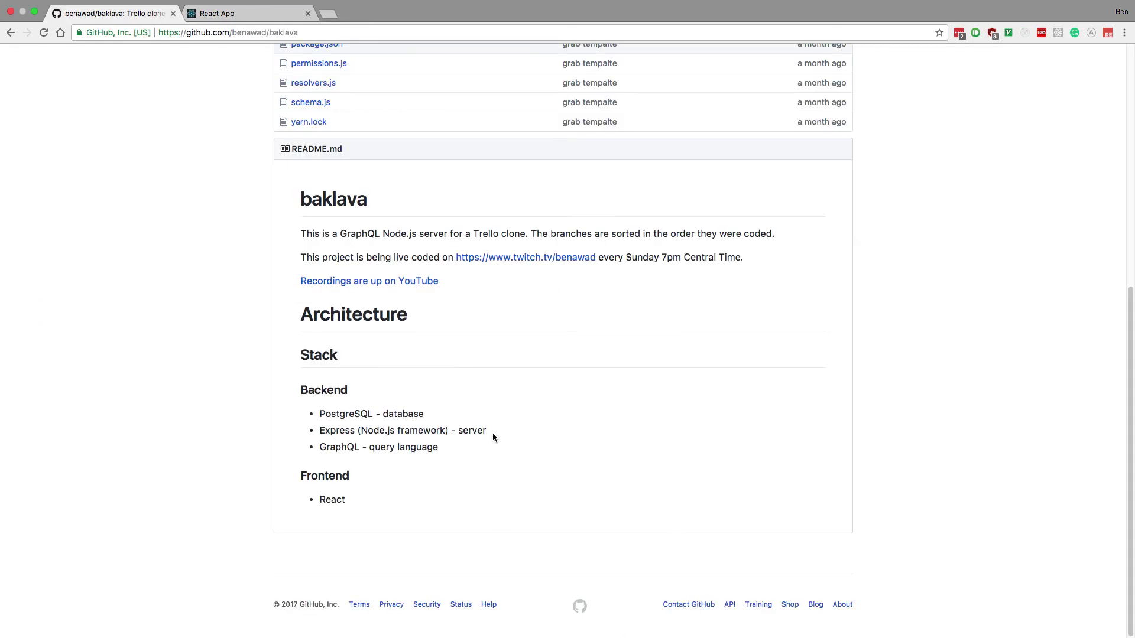